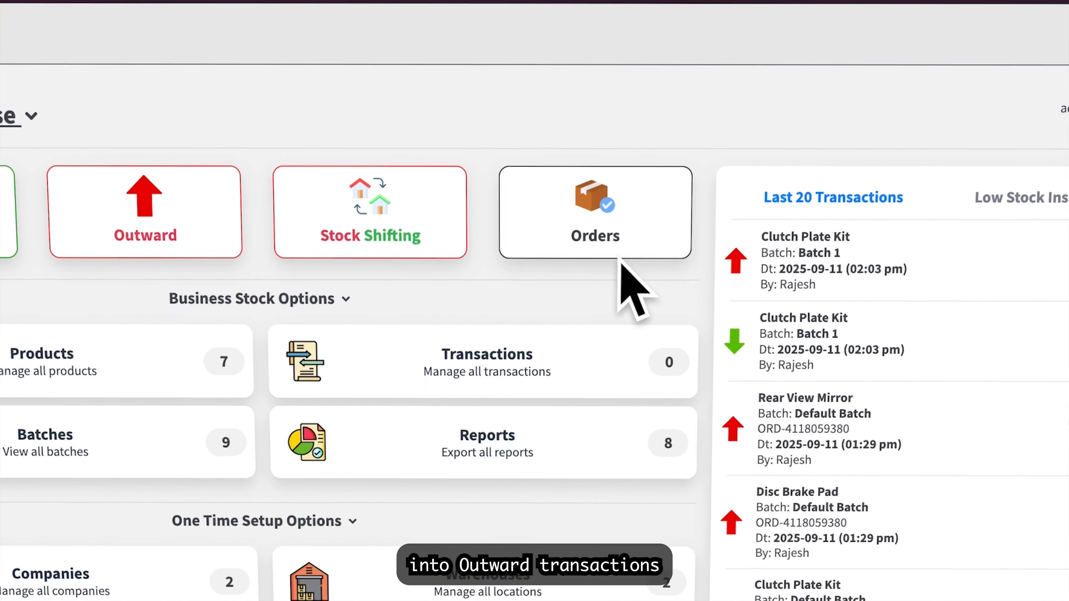
- Create a new order for the first existing party in the party list
click(604, 259)
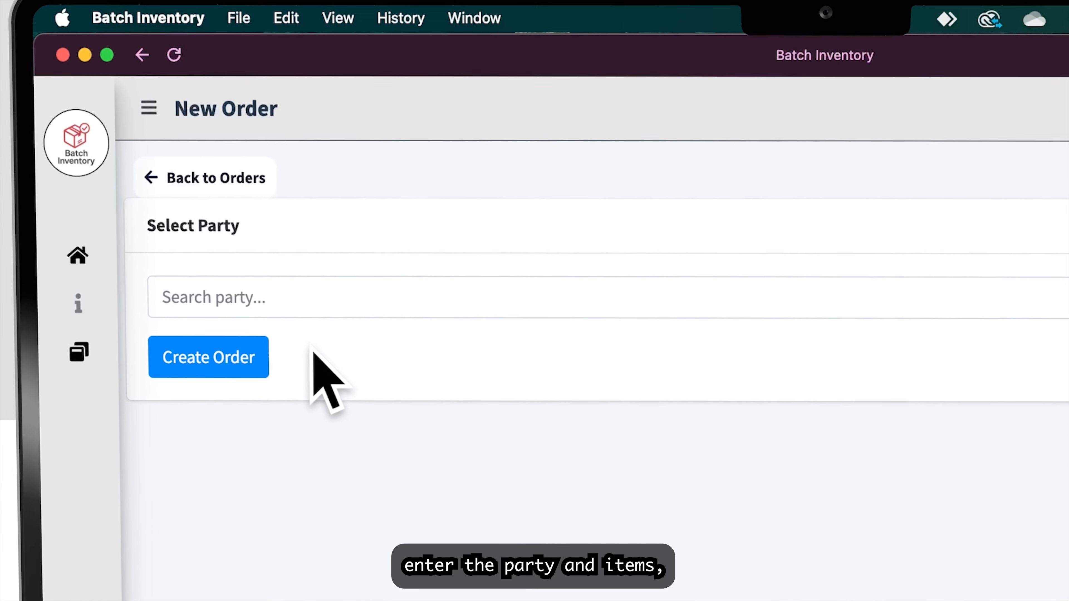
click(189, 243)
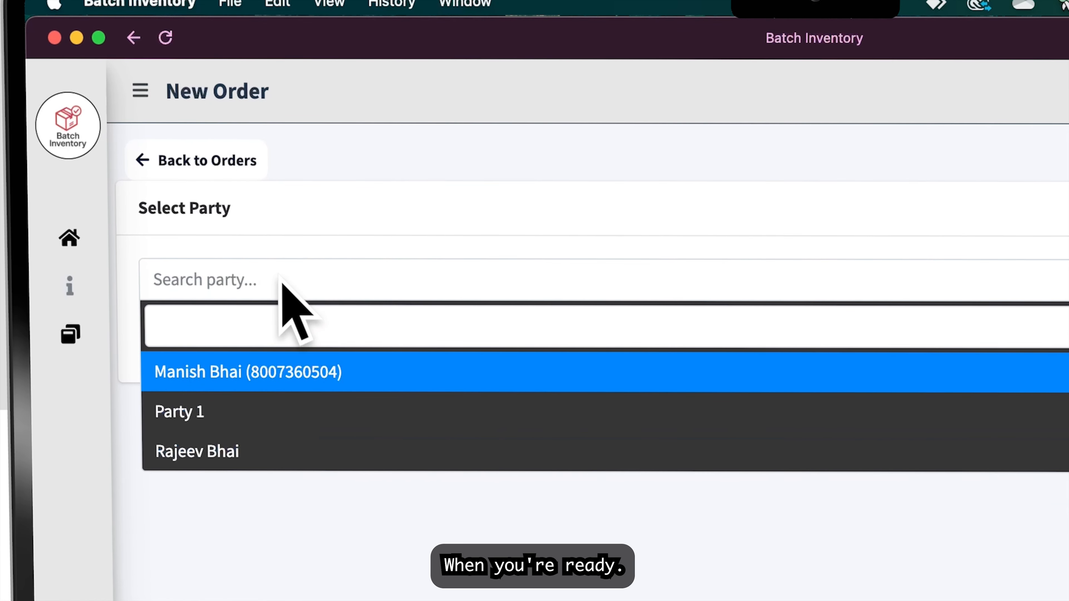
click(281, 283)
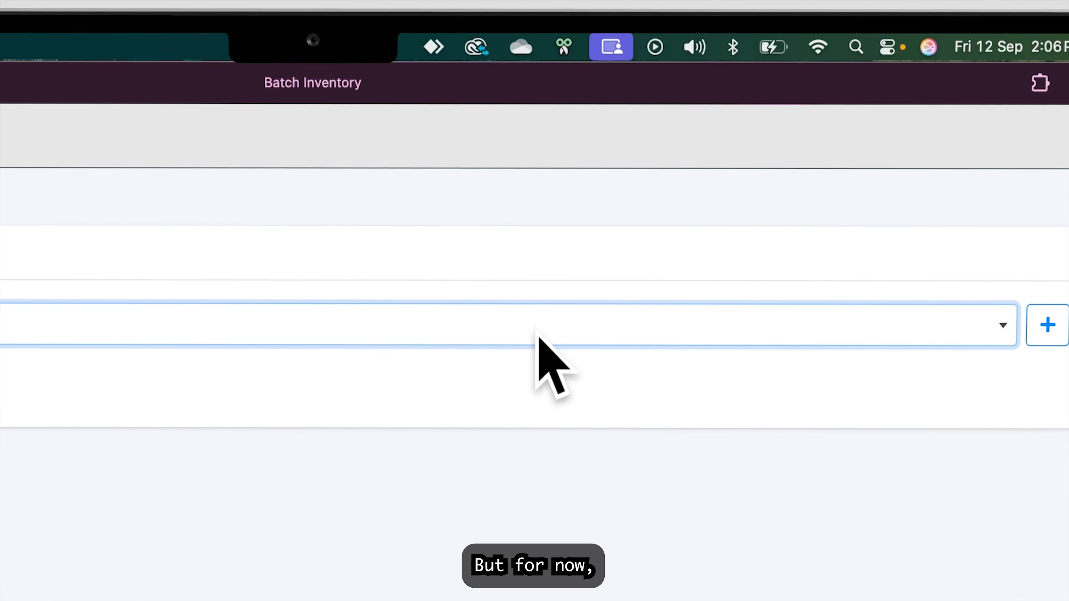
click(191, 346)
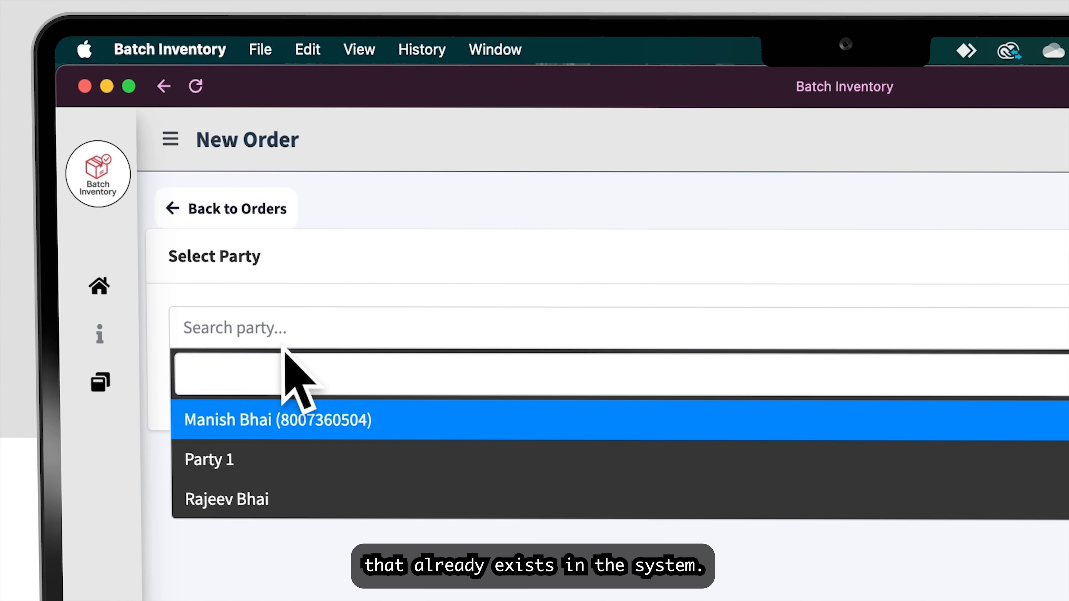
click(307, 422)
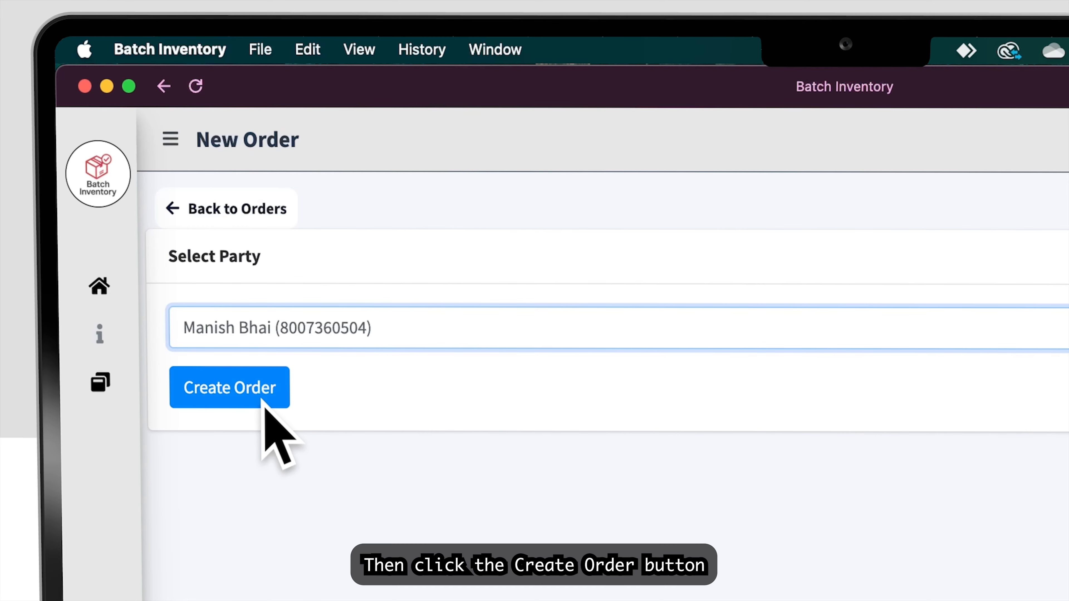
click(241, 396)
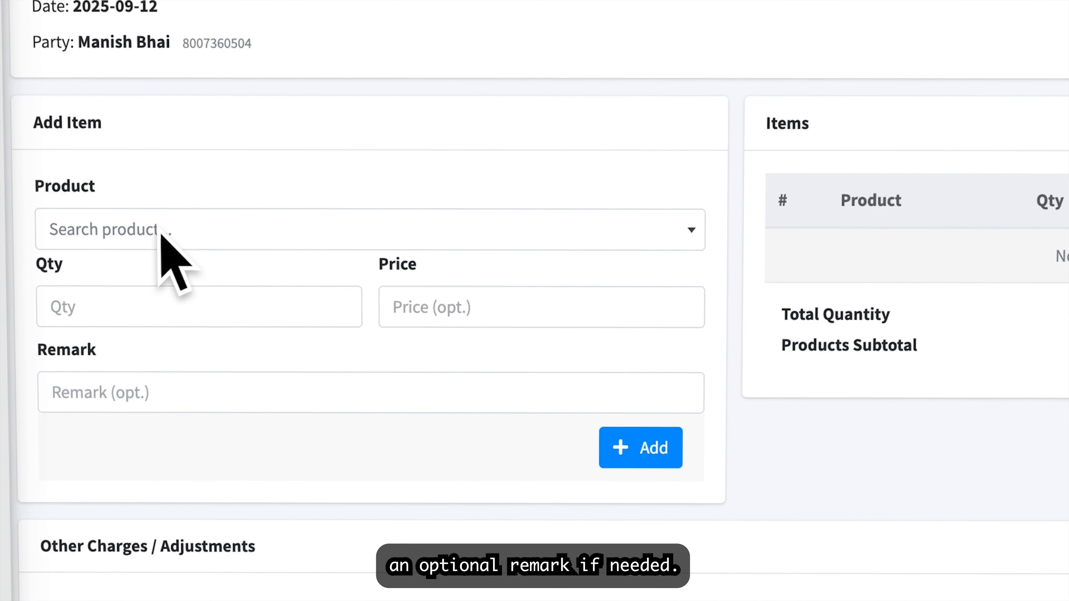
- Add the product Clutch Plate Kit to the order with quantity 3, price 150 and the remark "Small"
click(161, 233)
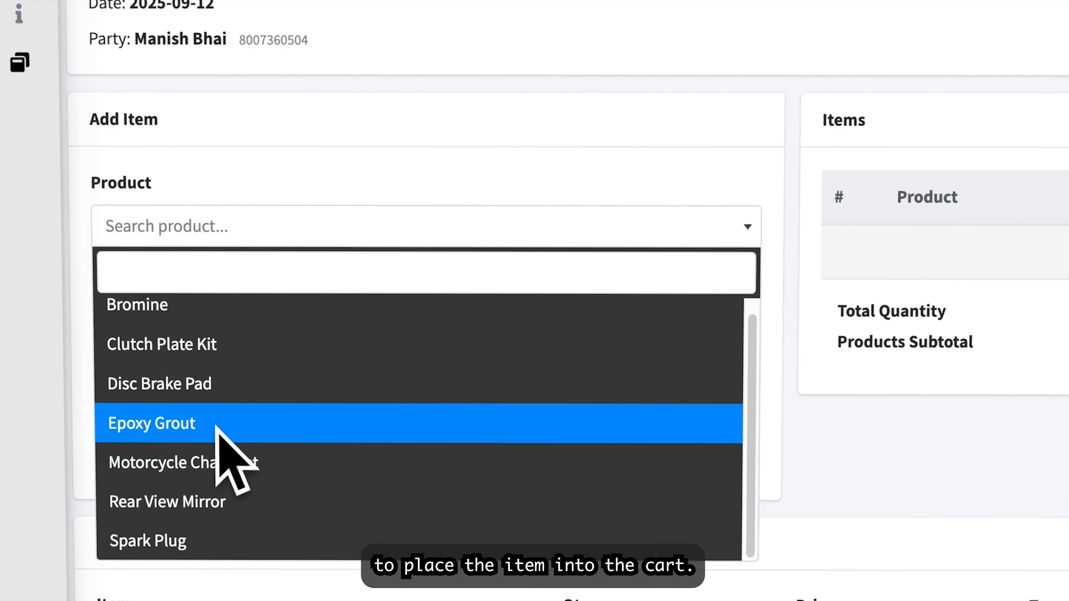
click(201, 367)
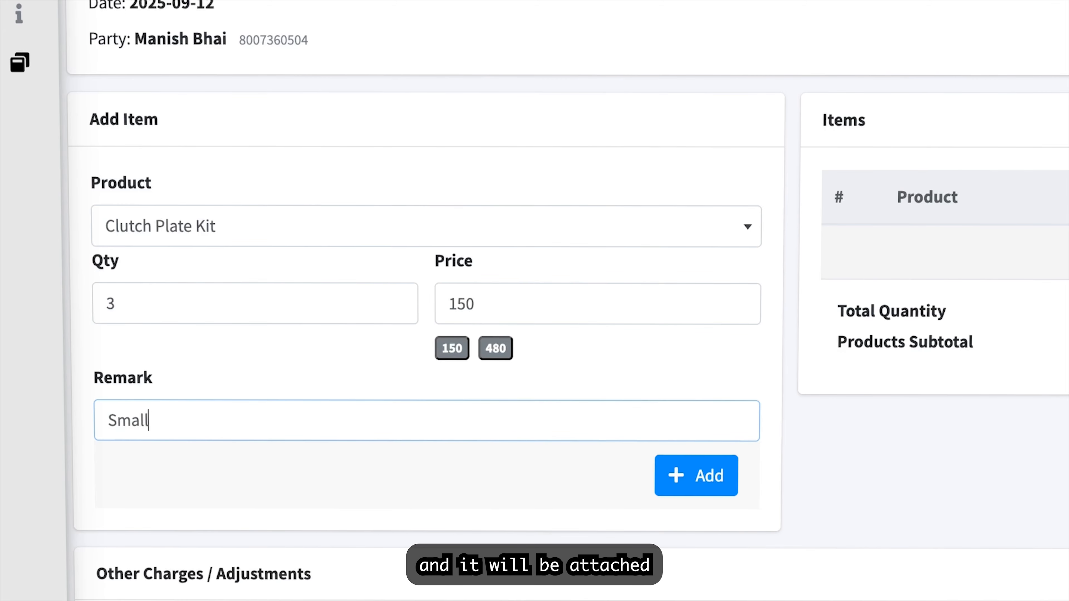
click(669, 474)
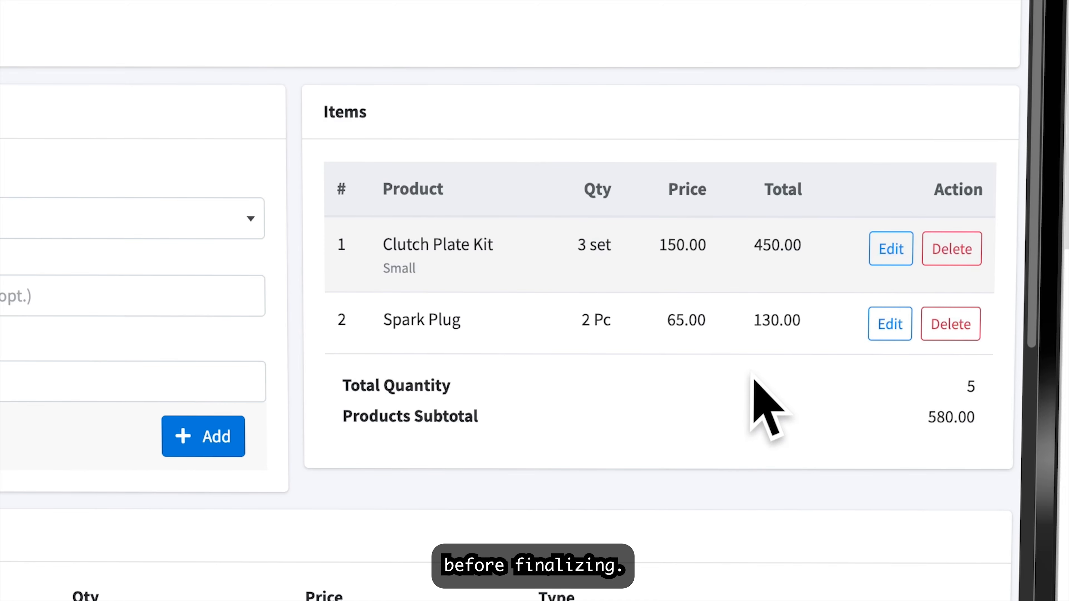
- Add a "Labour Charges" entry to the order's other charges with quantity 1, price 750 and type Plus (+)
scroll(652, 419, down, 5)
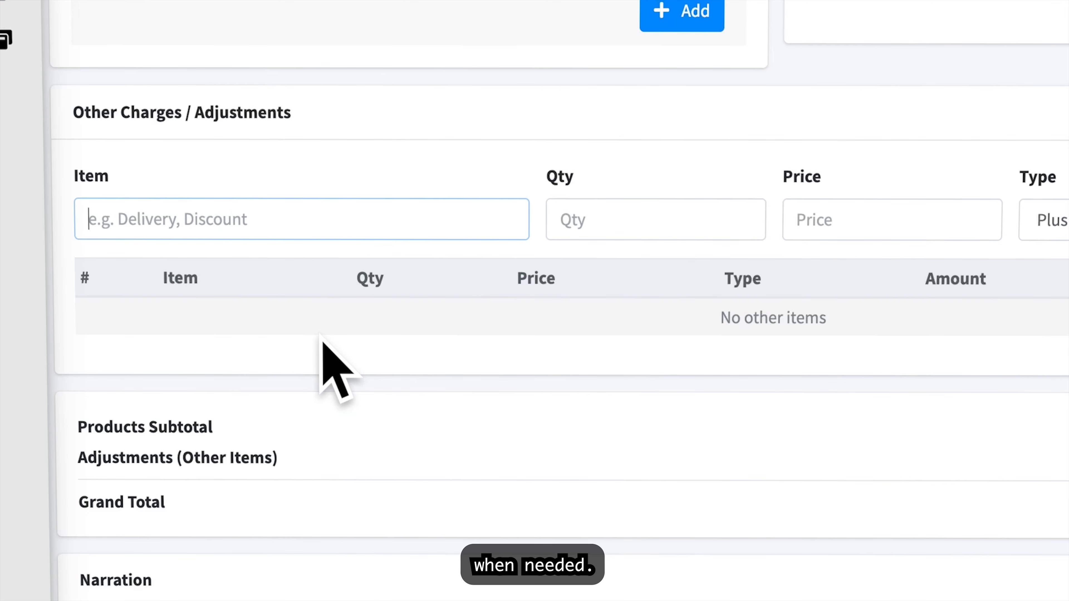
text(abour Charges)
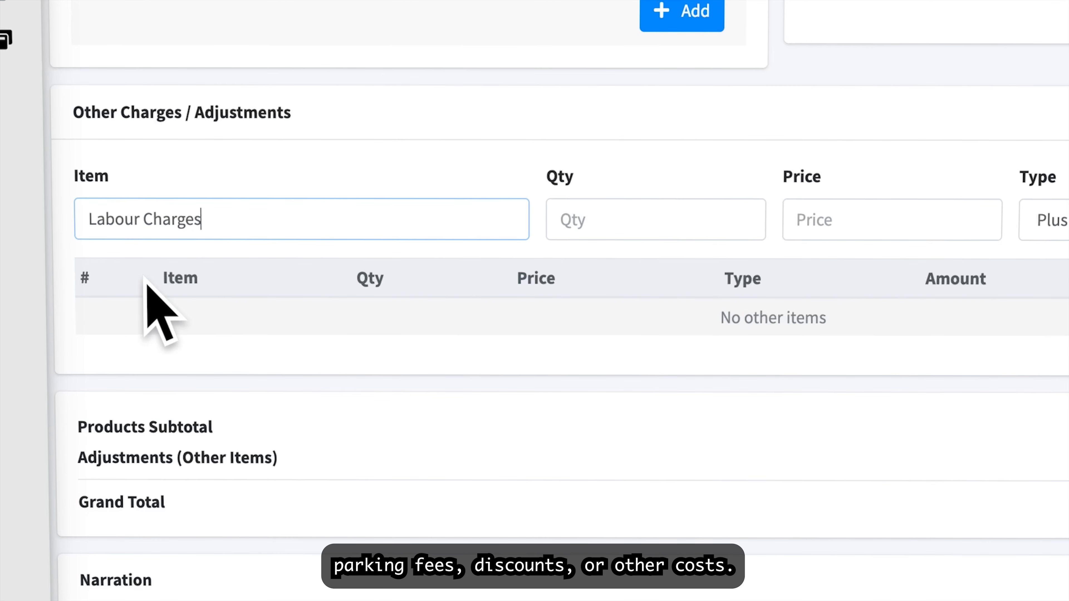
click(561, 231)
text(1)
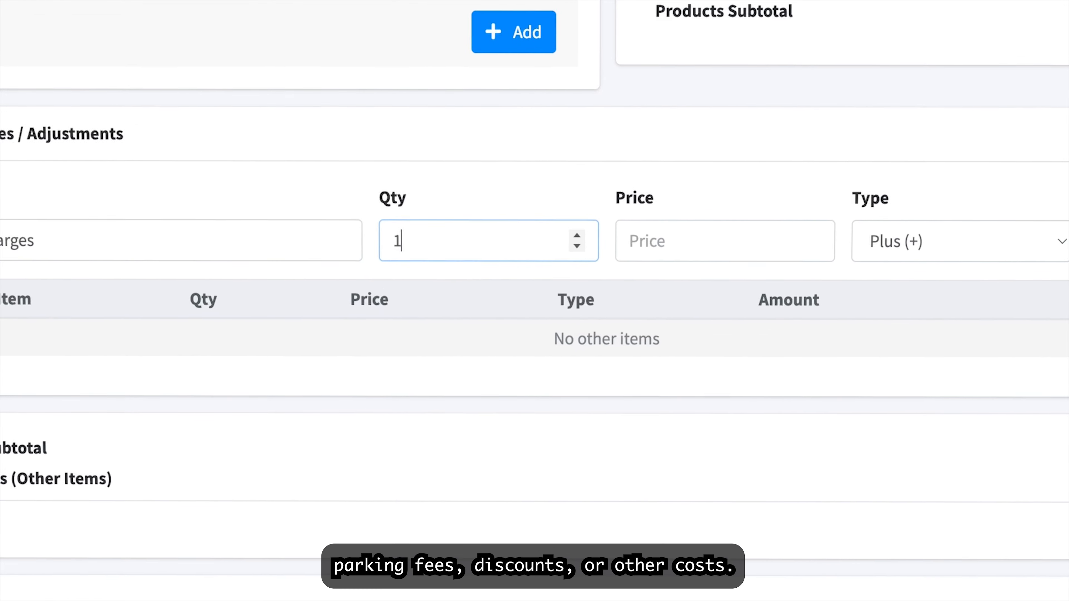
click(787, 236)
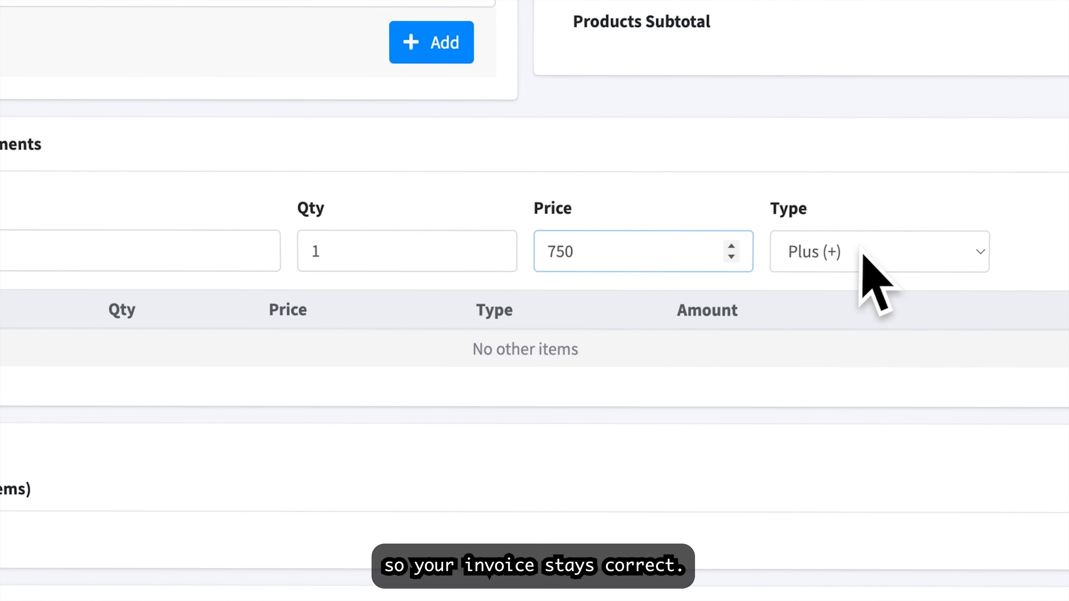
click(863, 256)
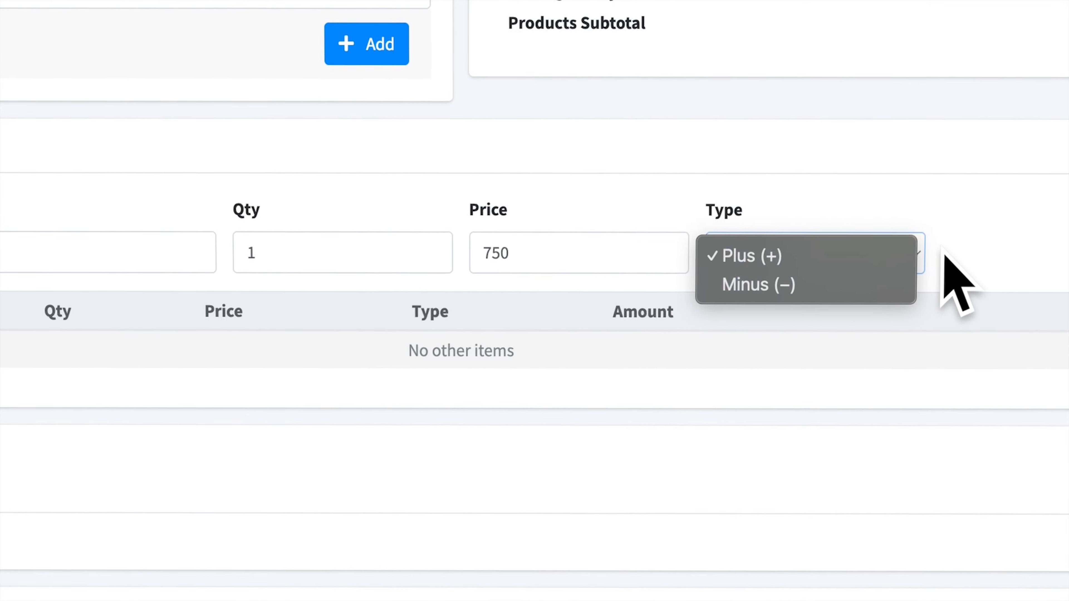
click(990, 246)
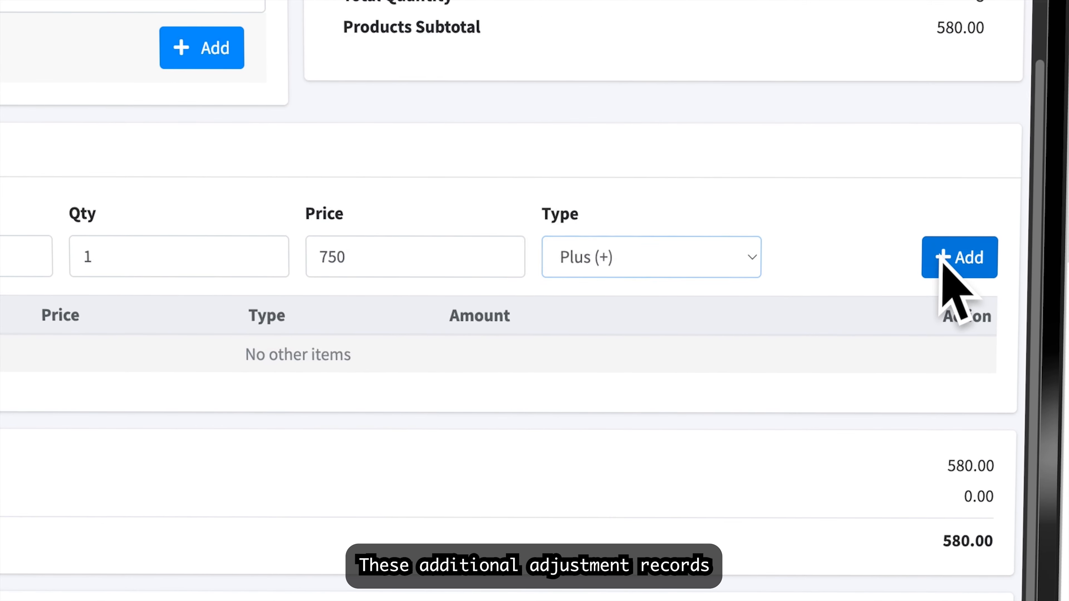
click(941, 257)
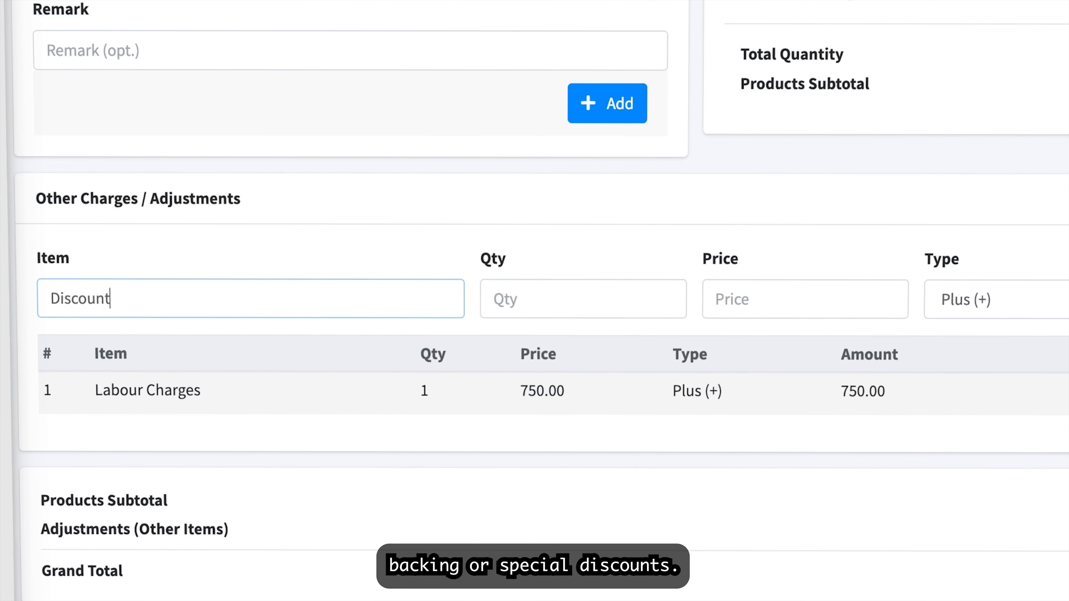
- Add the "Discount" adjustment to the order with quantity 1, price 500 and type Minus (−)
click(530, 299)
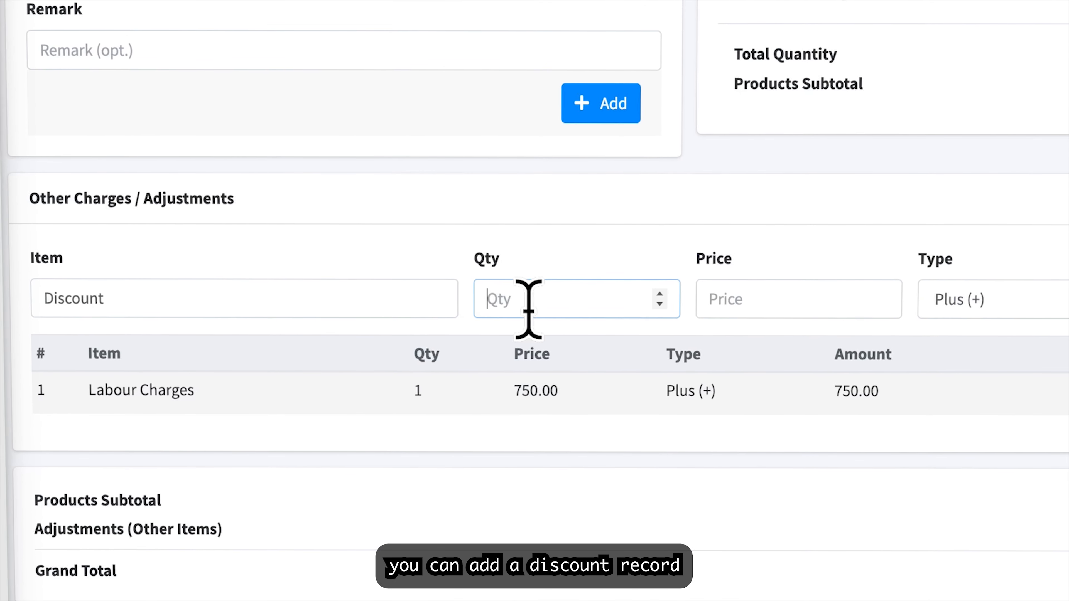
text(1)
click(726, 299)
text(500)
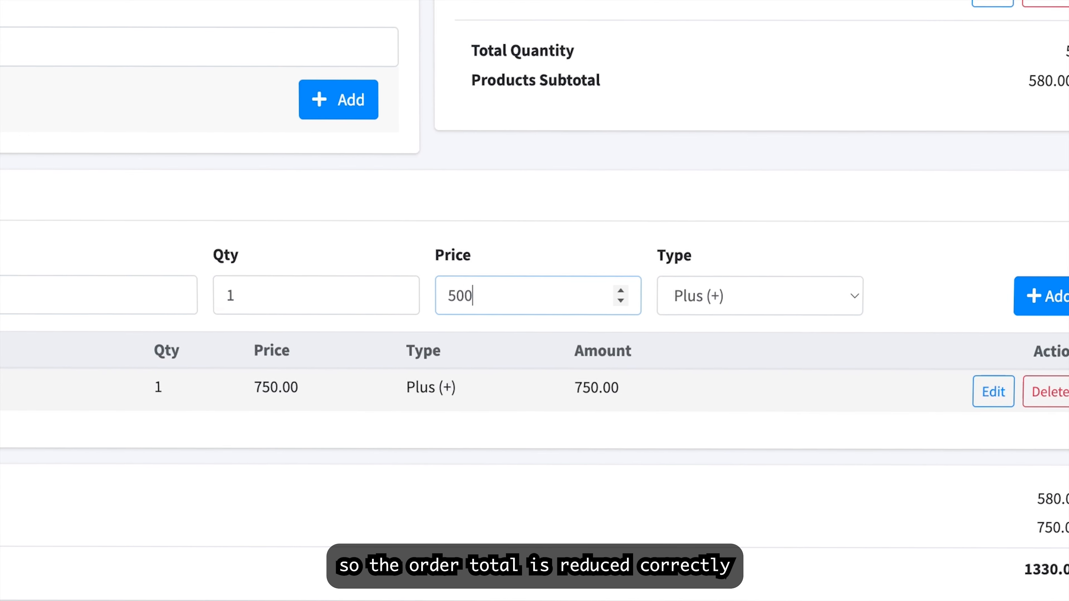
click(765, 293)
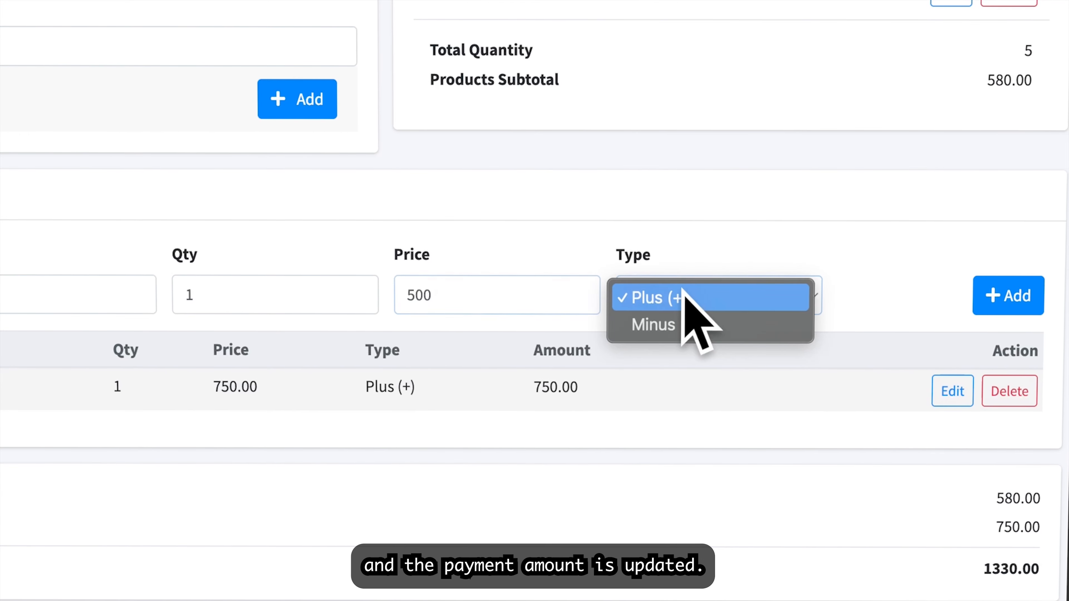
click(681, 309)
click(985, 288)
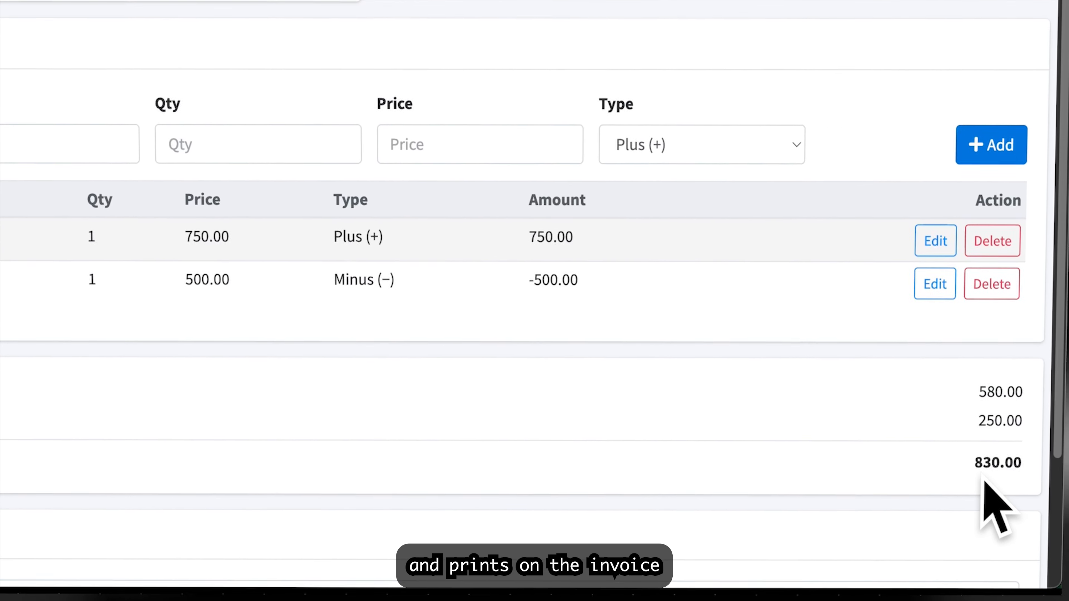
- Save the order's narration and dismiss the confirmation
scroll(519, 436, down, 3)
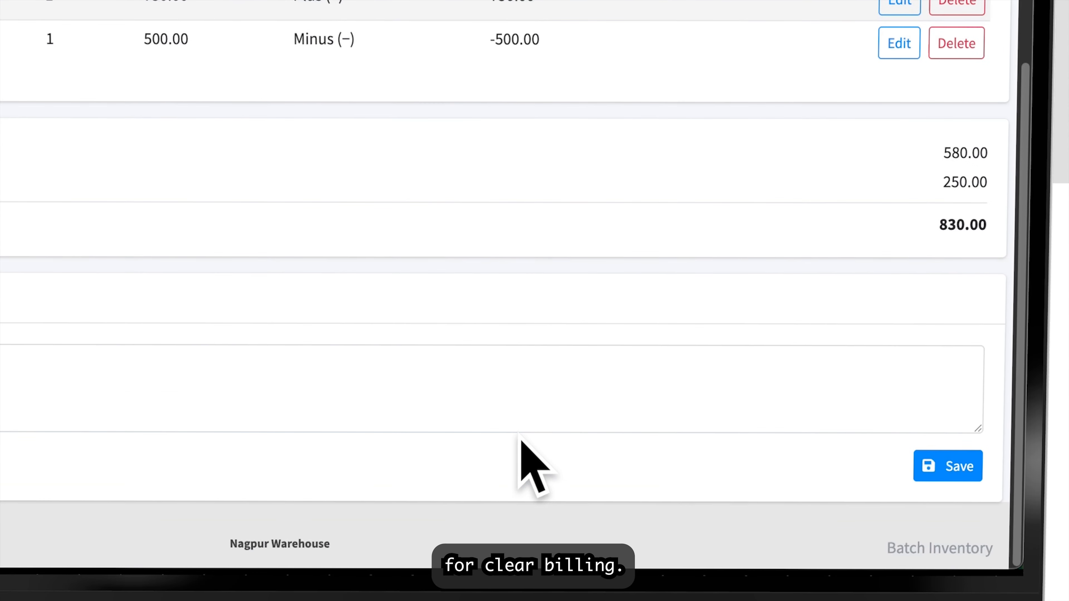
click(253, 331)
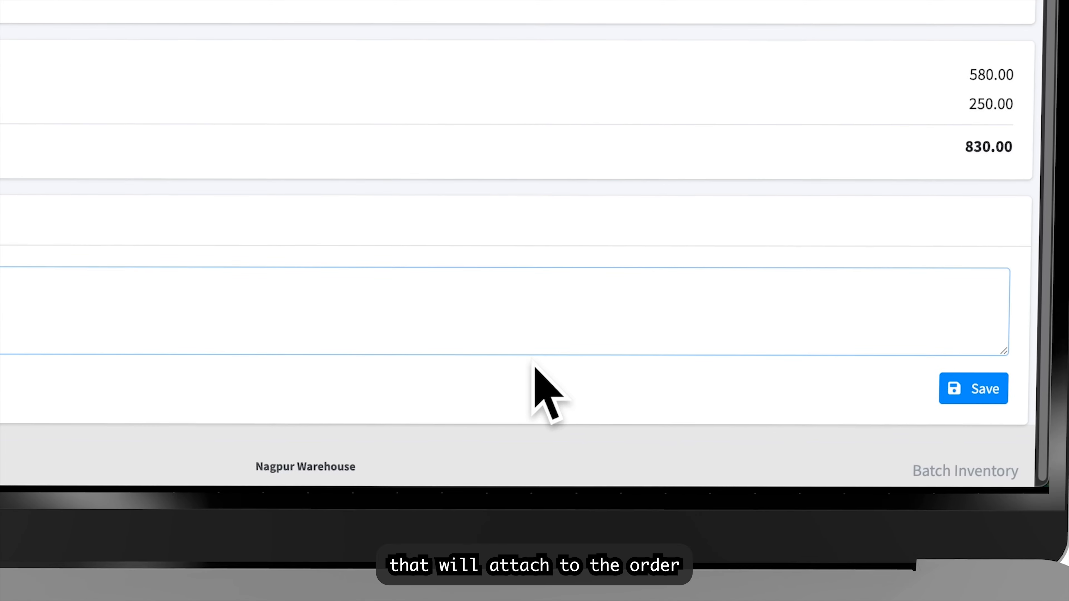
click(943, 388)
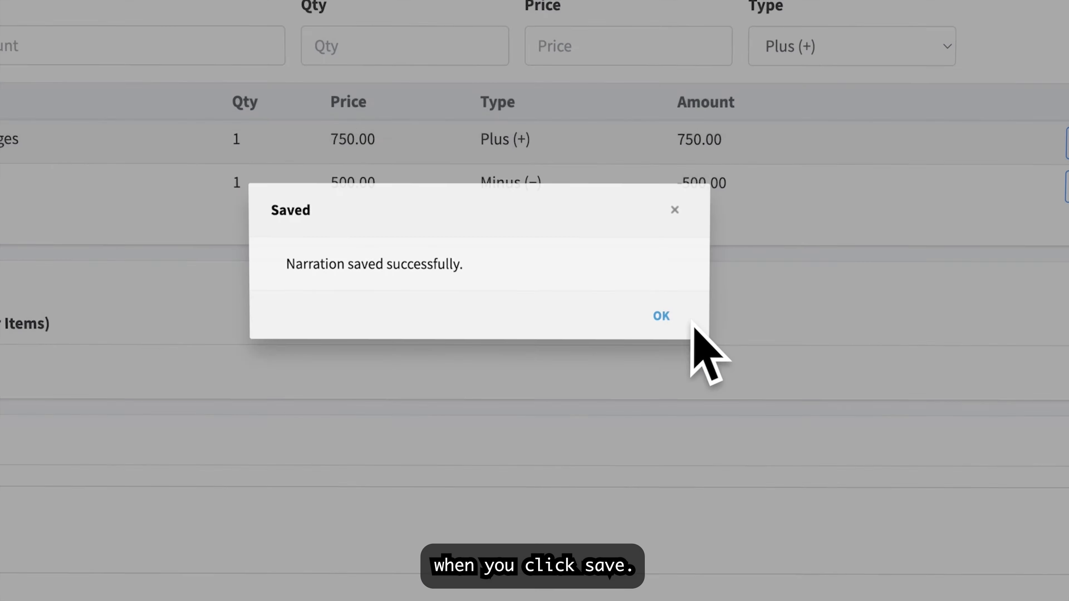
click(657, 283)
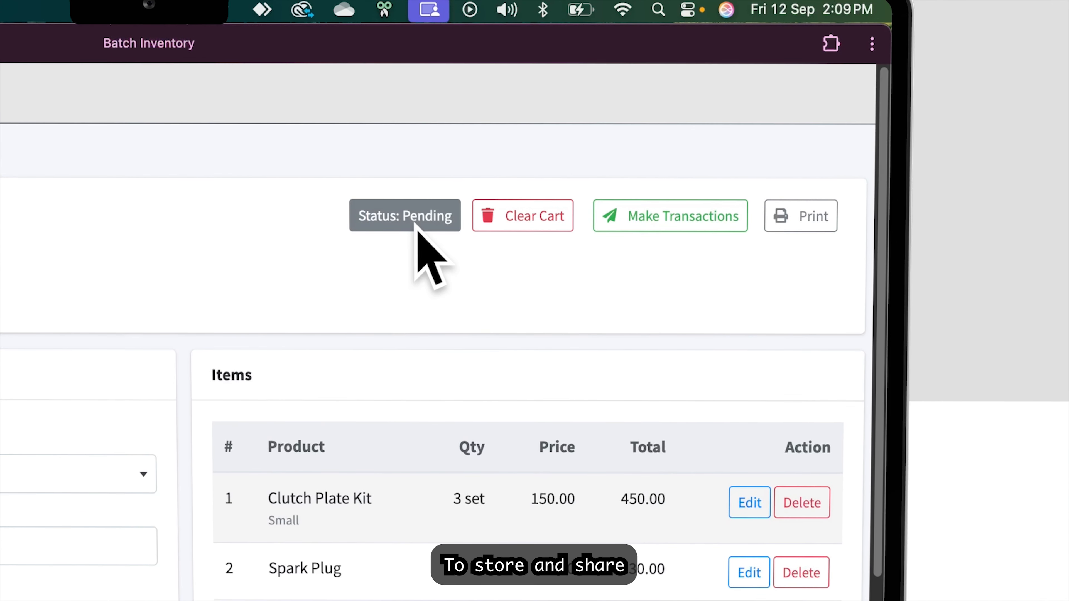
- View the order's printable invoice and return to the order
click(806, 223)
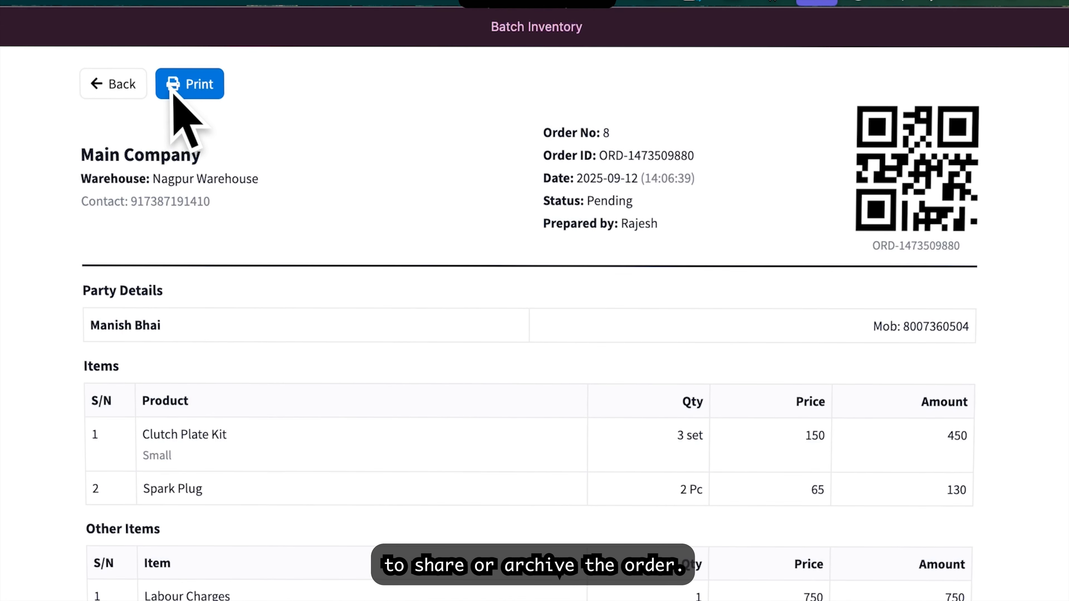
click(118, 90)
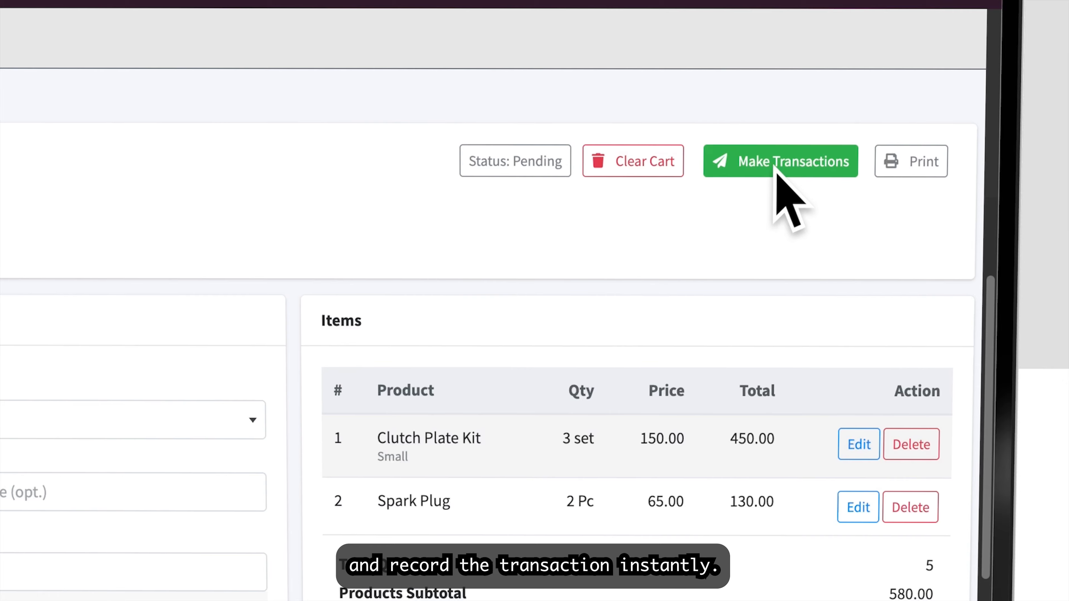
- Convert the order to Out (Sales/Issue) transactions, allocating 3 Clutch Plate Kit from Default Batch and the Spark Plug from Main Batch
click(776, 168)
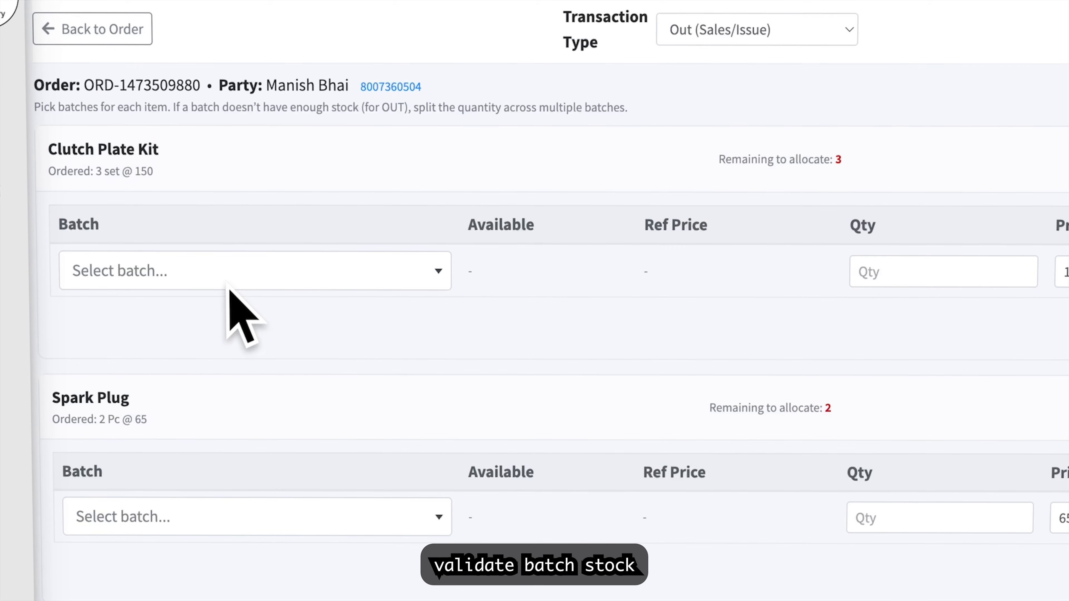
click(185, 273)
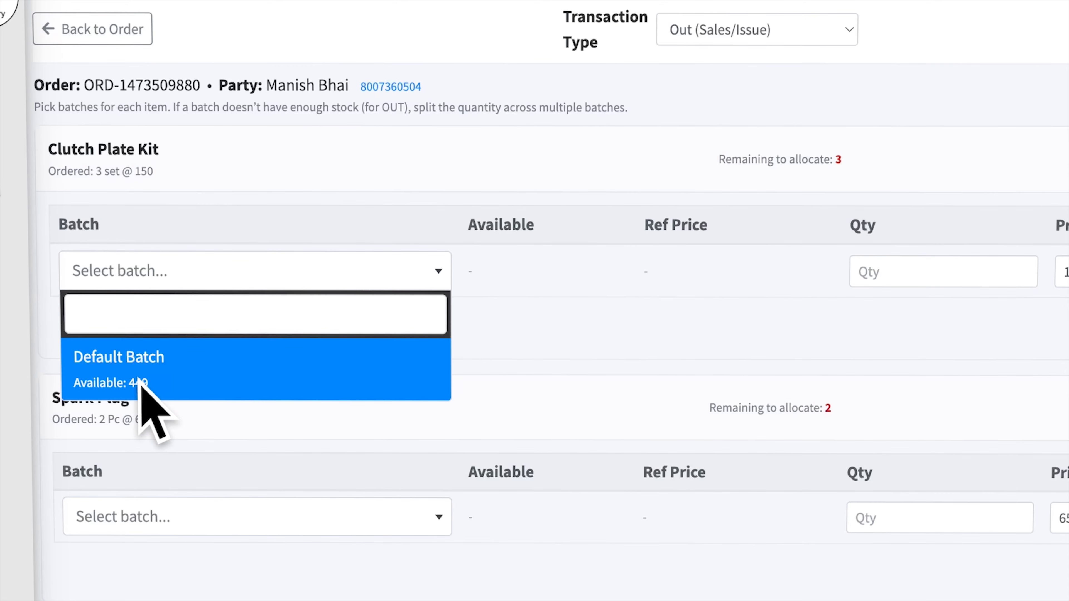
click(167, 377)
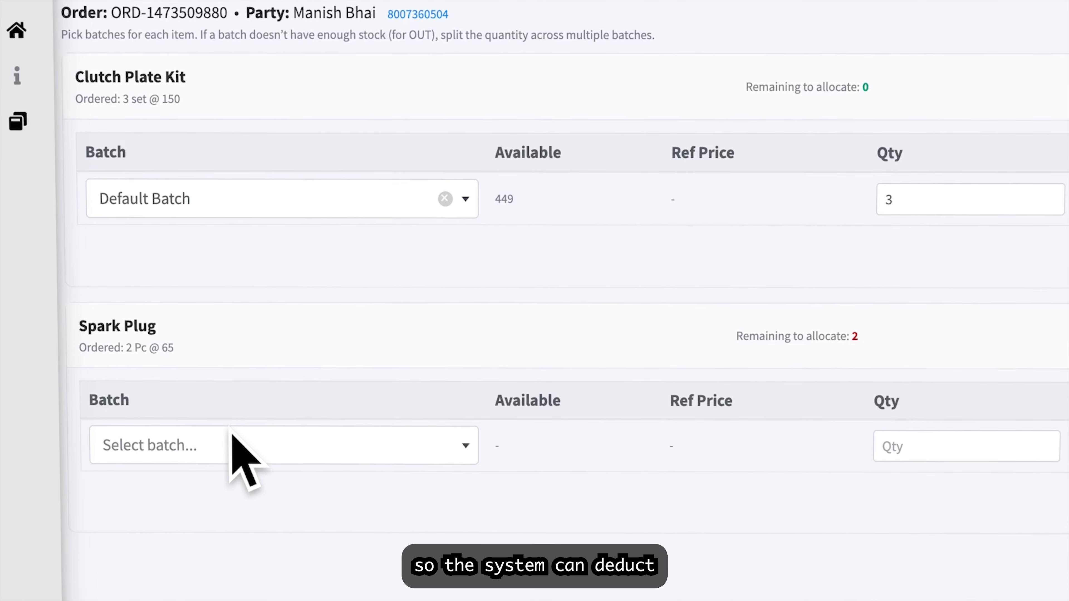
click(234, 440)
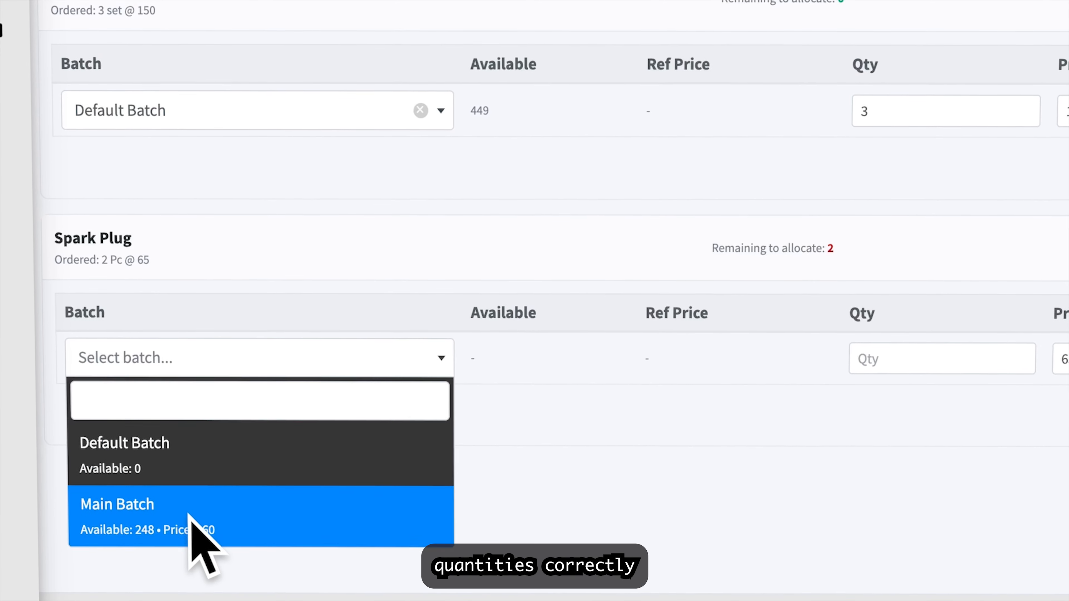
click(174, 523)
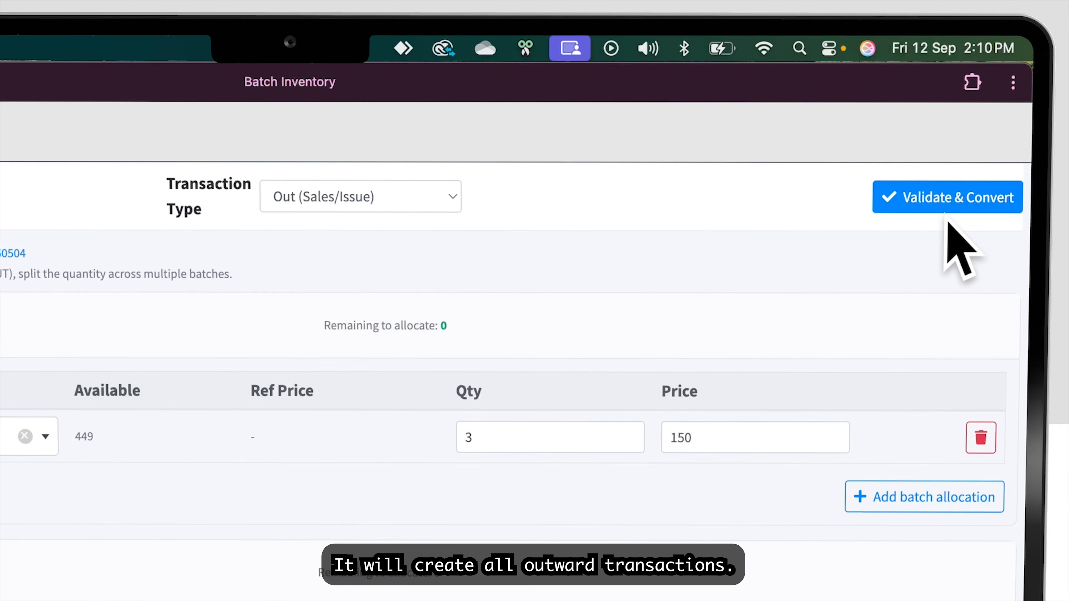
click(944, 204)
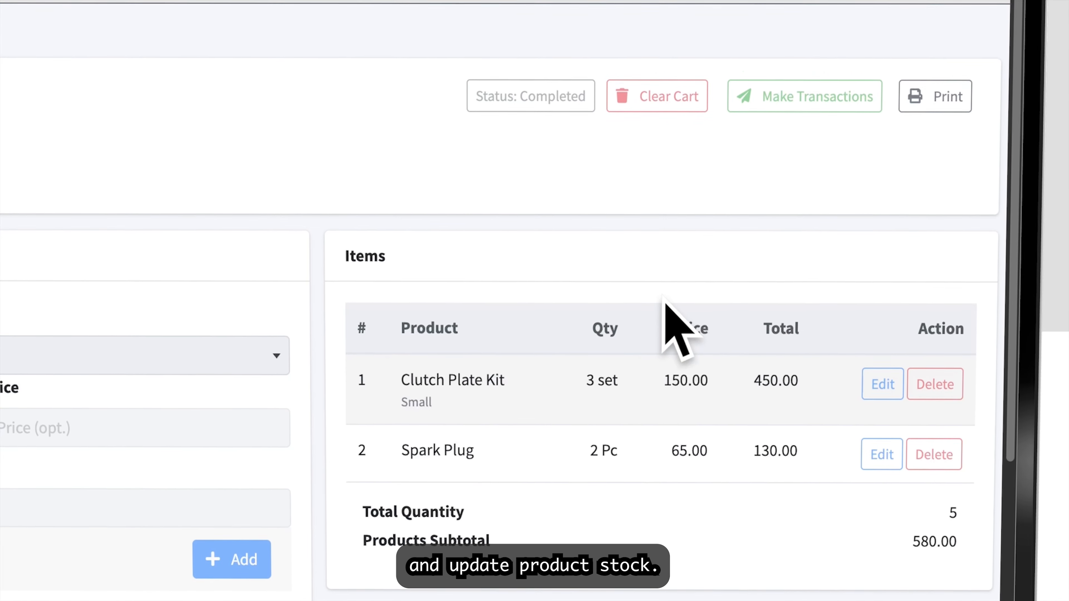
- Review the converted order's items and status, and return to the inventory dashboard
scroll(666, 318, down, 5)
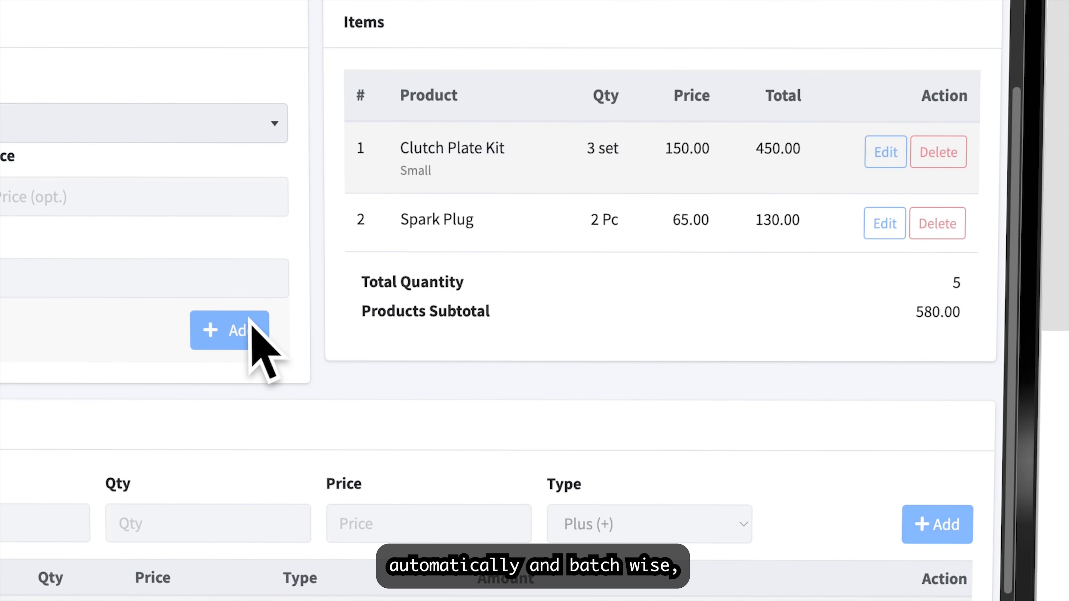
scroll(250, 322, up, 5)
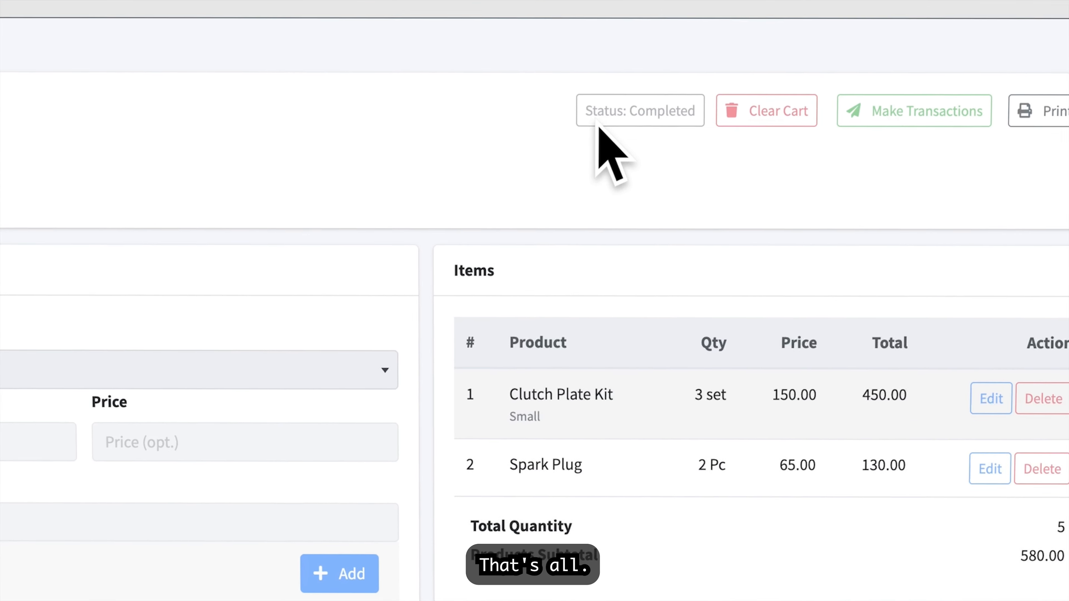
click(185, 95)
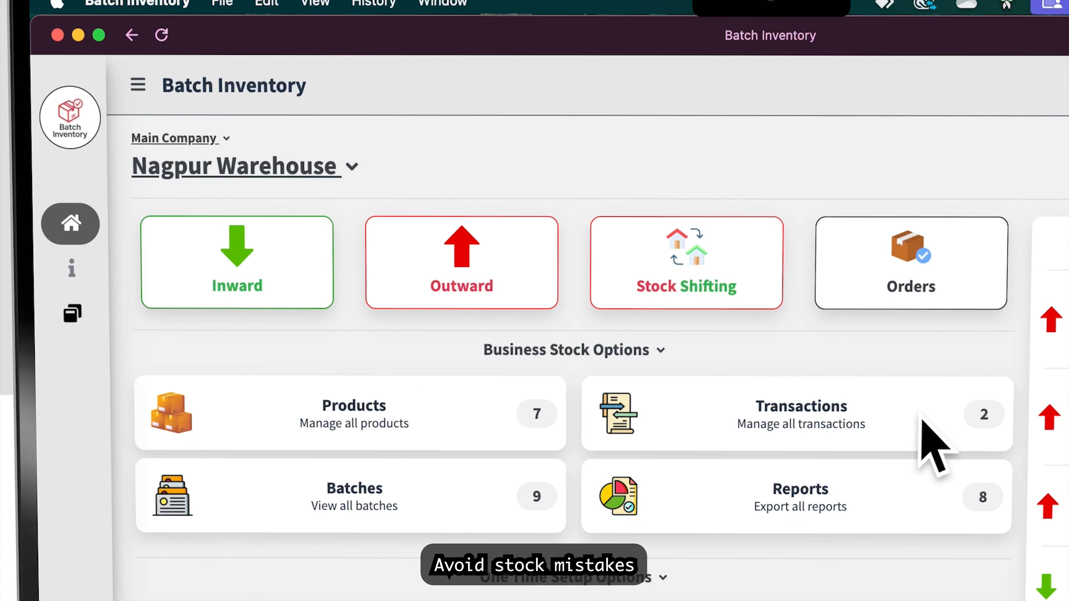
- Review today's inward and outward transactions for Nagpur Warehouse and return to the inventory dashboard
click(880, 421)
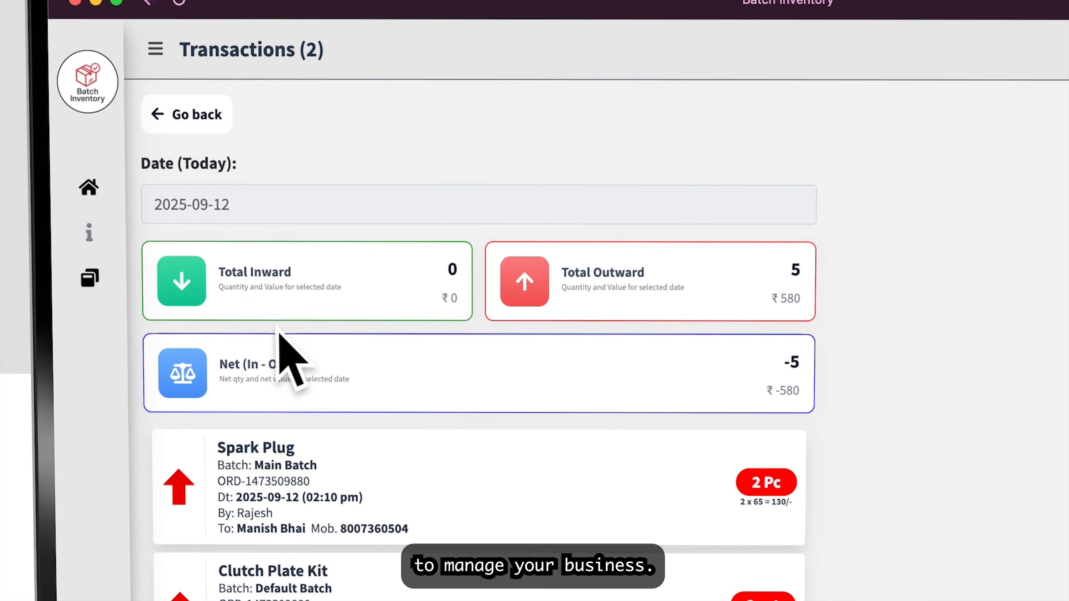
click(193, 123)
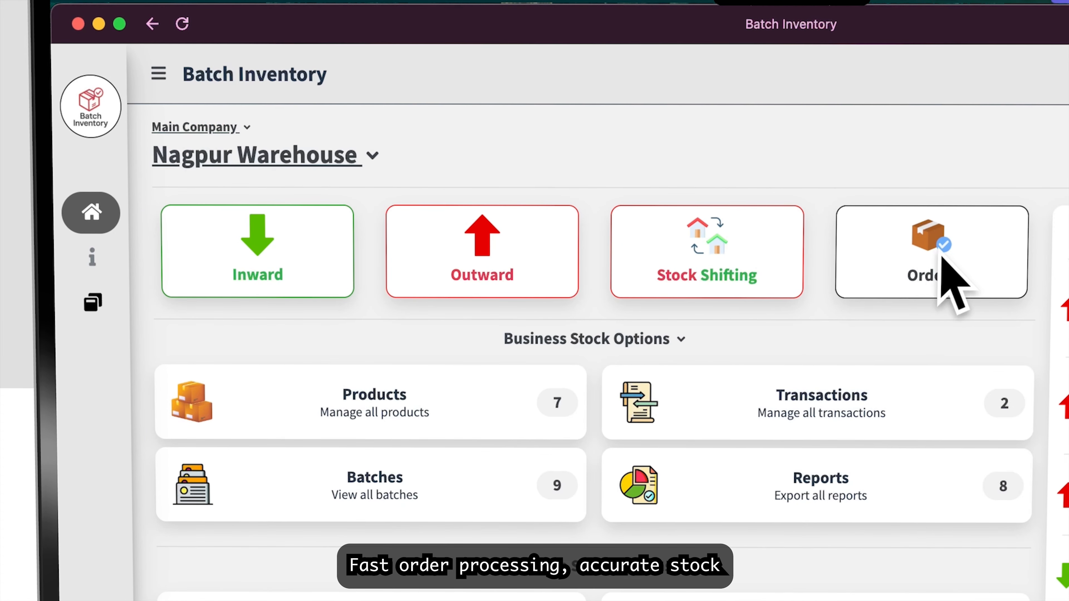
click(958, 277)
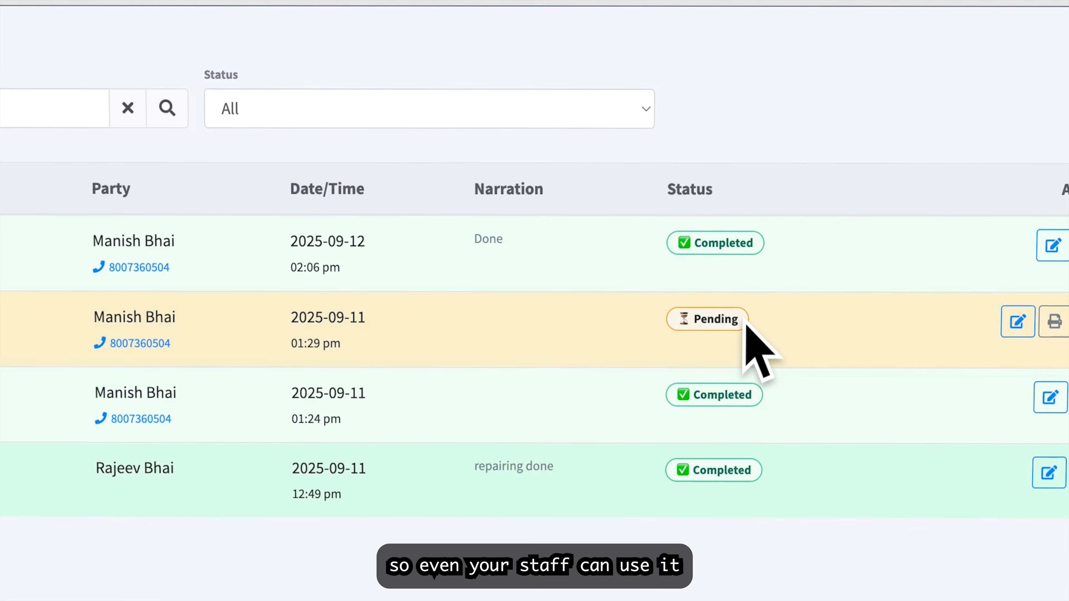
click(716, 325)
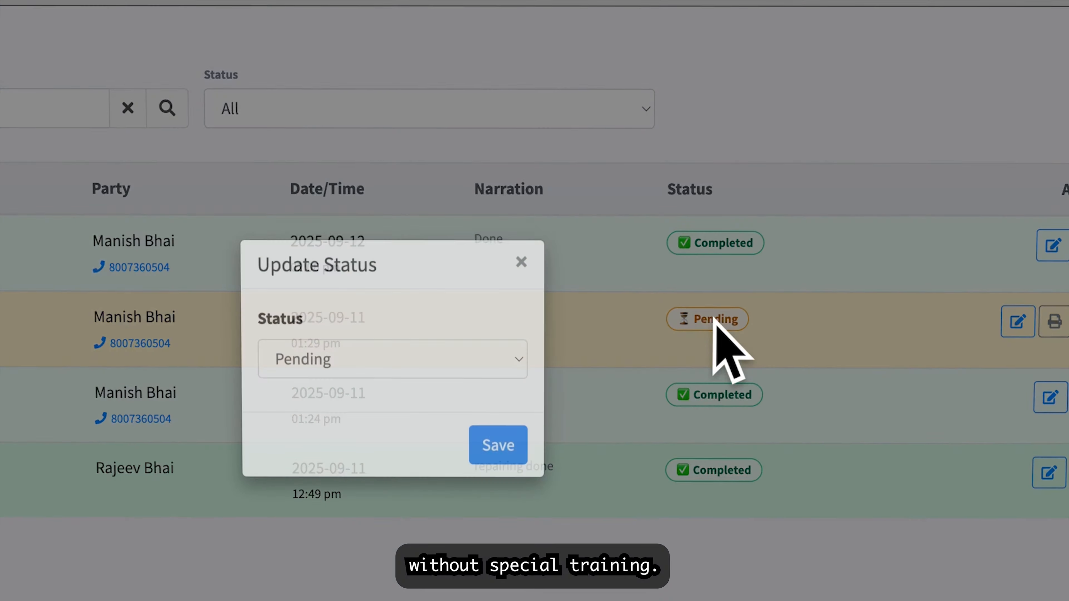
click(659, 339)
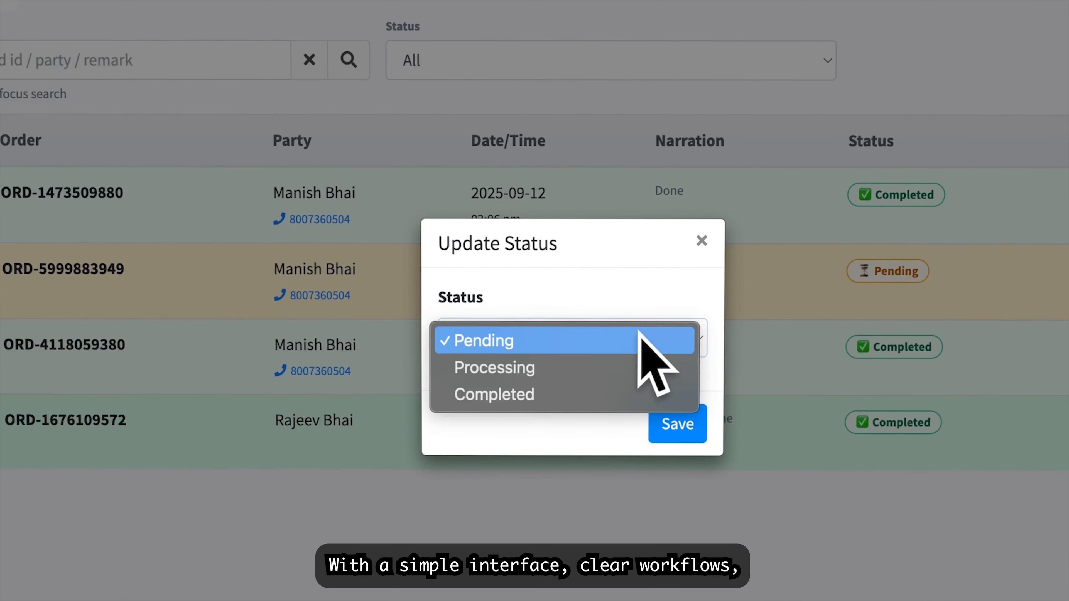
click(597, 365)
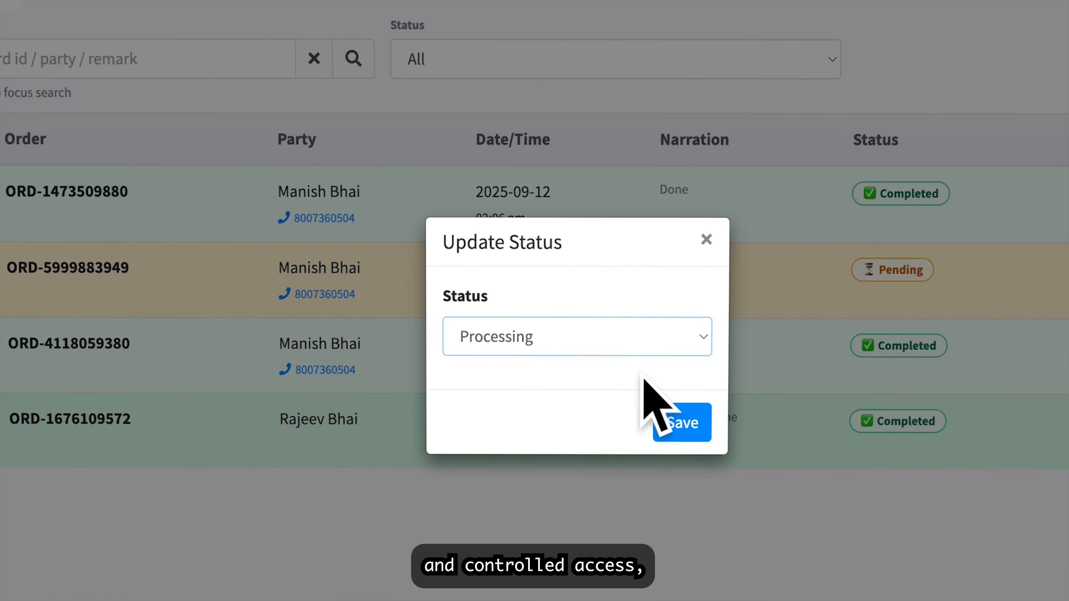
click(680, 405)
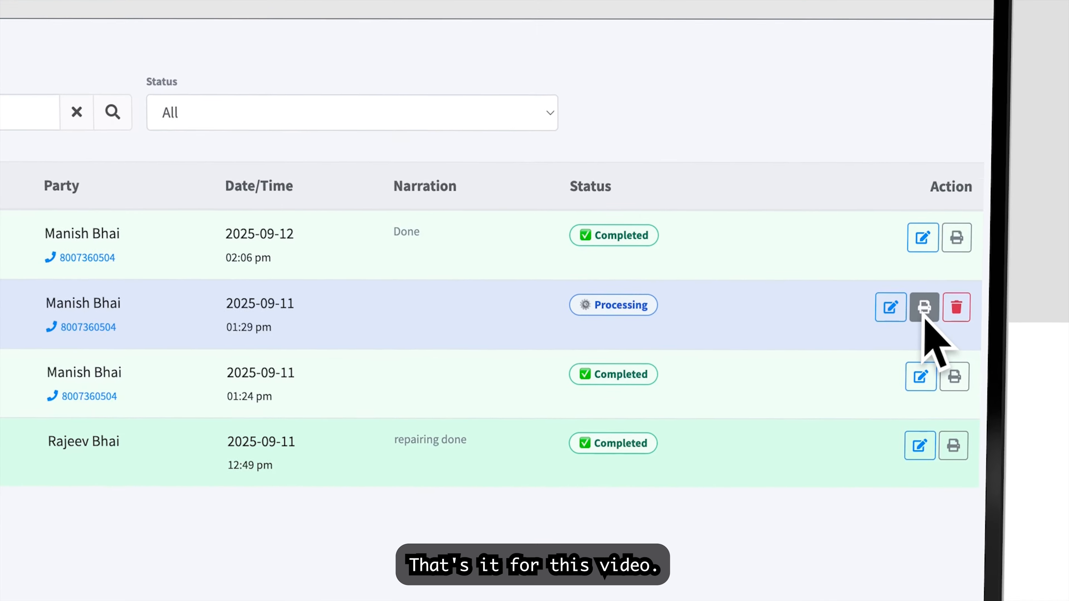
click(930, 317)
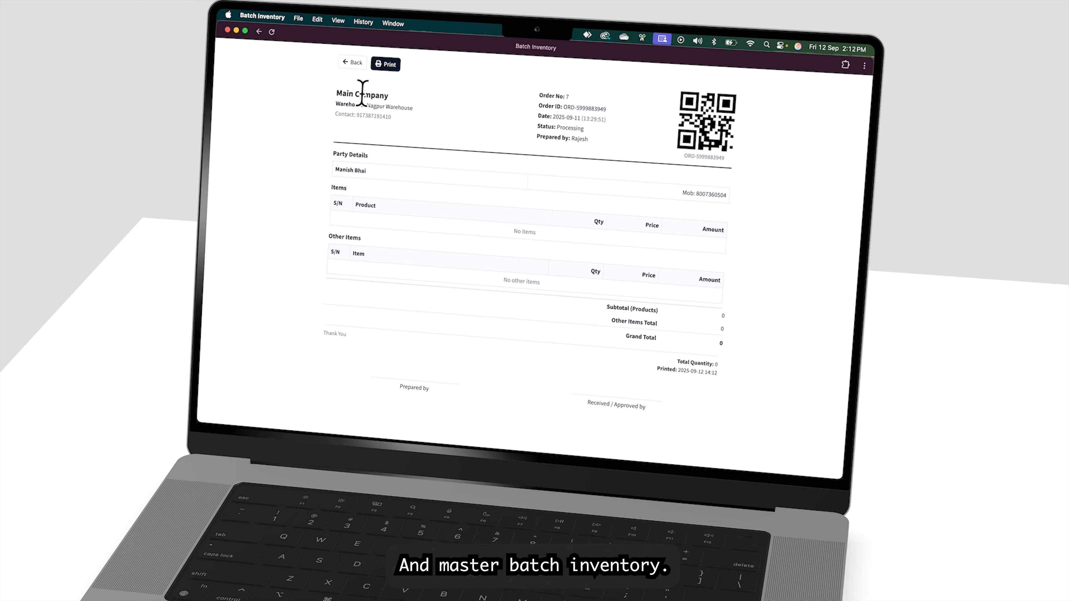
click(388, 51)
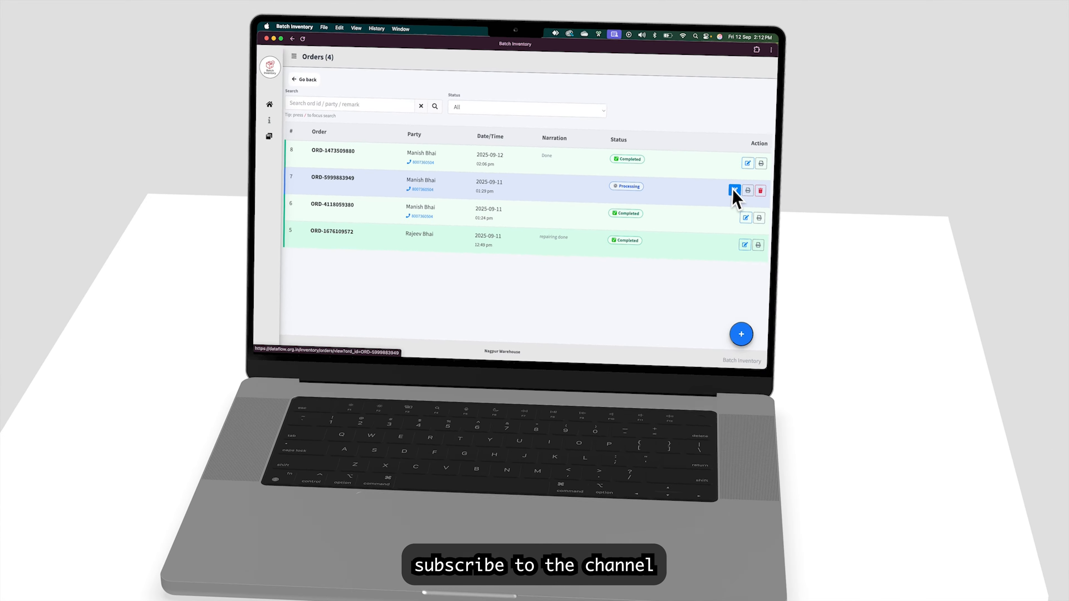
click(719, 228)
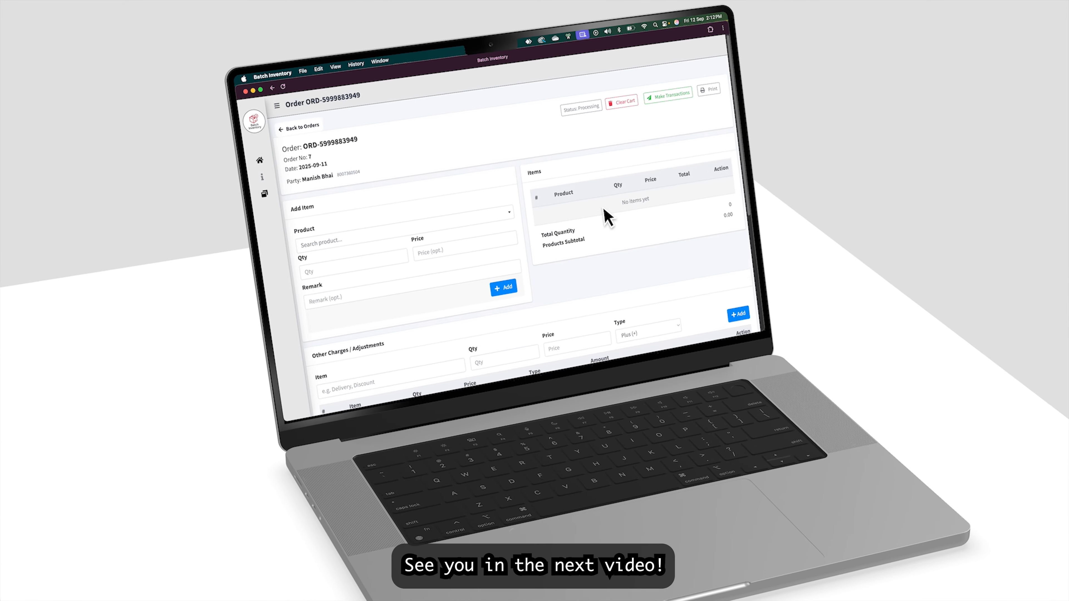